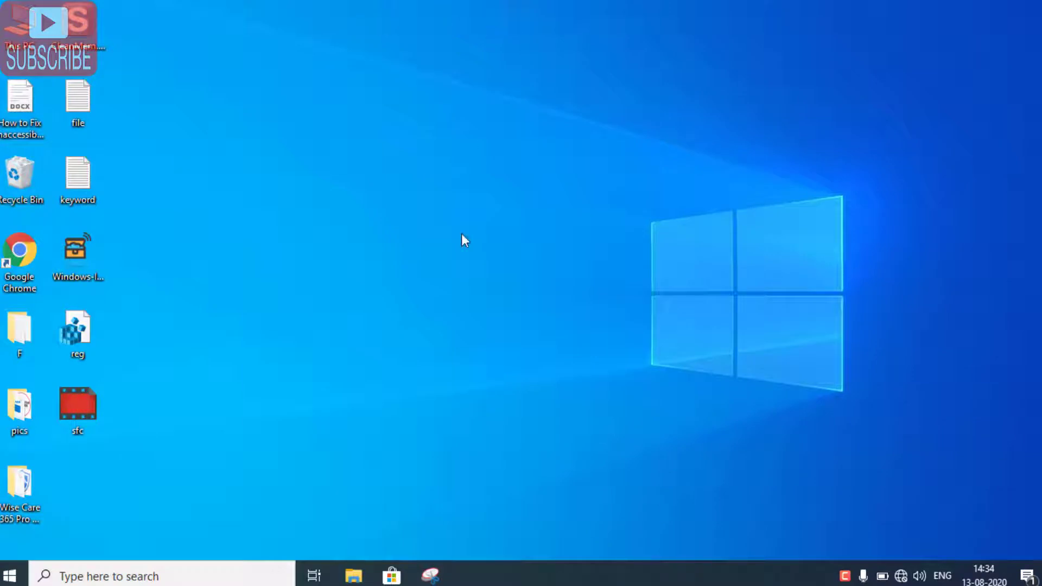
Start a Windows search for 'user account' from the Start button.
{"action": "left_click", "coordinate": [11, 577]}
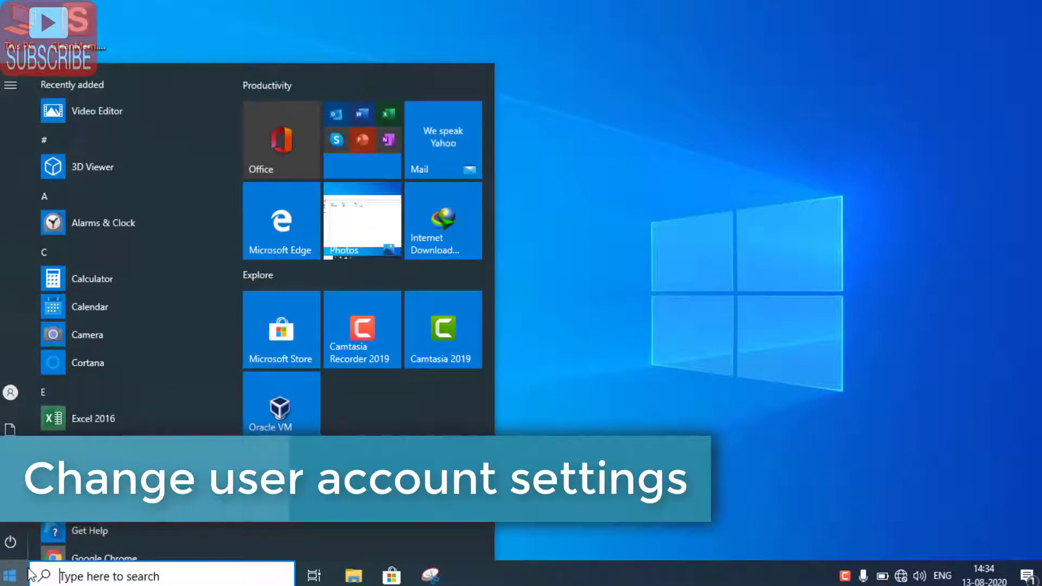
{"action": "type", "text": "user ac"}
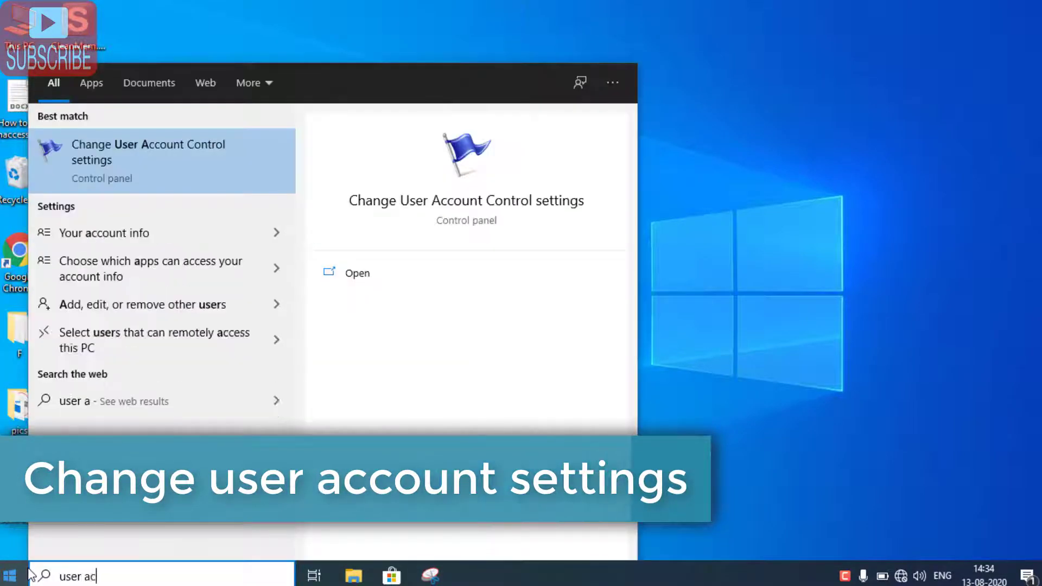
{"action": "type", "text": "count"}
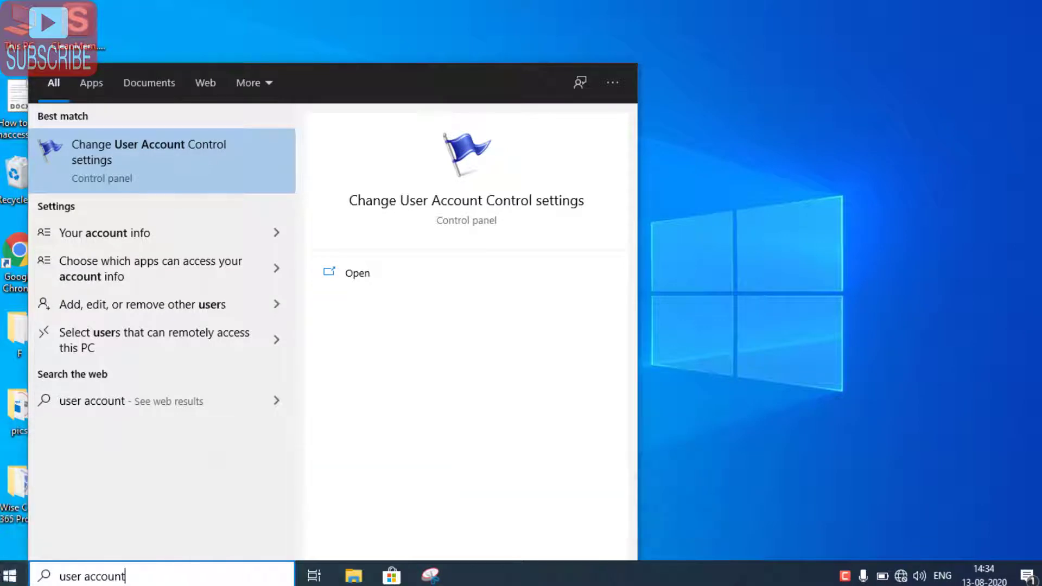
Open Change User Account Control settings, keep the slider at the default level, and confirm.
{"action": "left_click", "coordinate": [203, 173]}
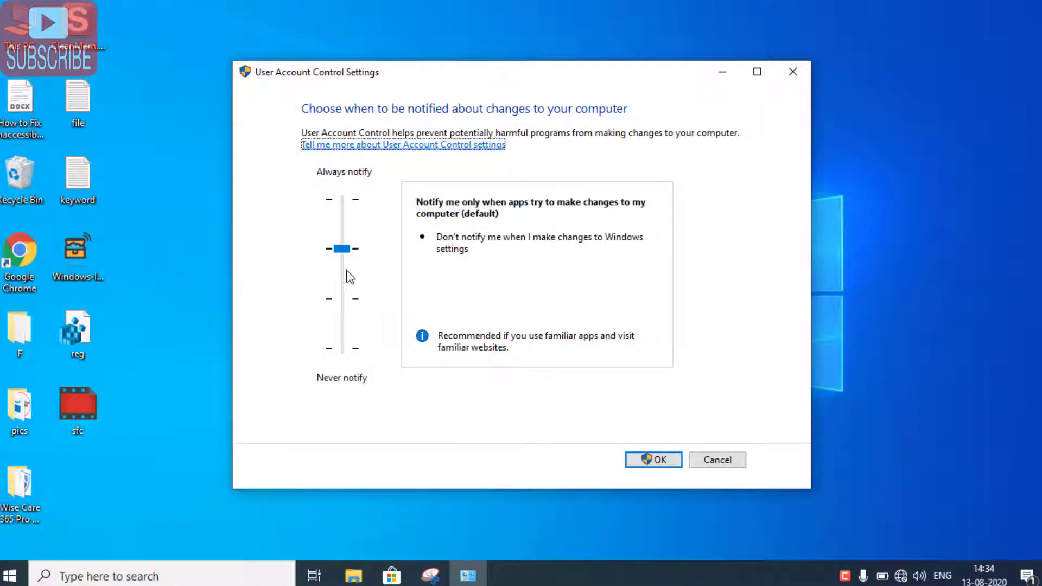
{"action": "mouse_move", "coordinate": [341, 249]}
{"action": "left_mouse_down"}
{"action": "mouse_move", "coordinate": [341, 348]}
{"action": "mouse_move", "coordinate": [341, 248]}
{"action": "left_mouse_up"}
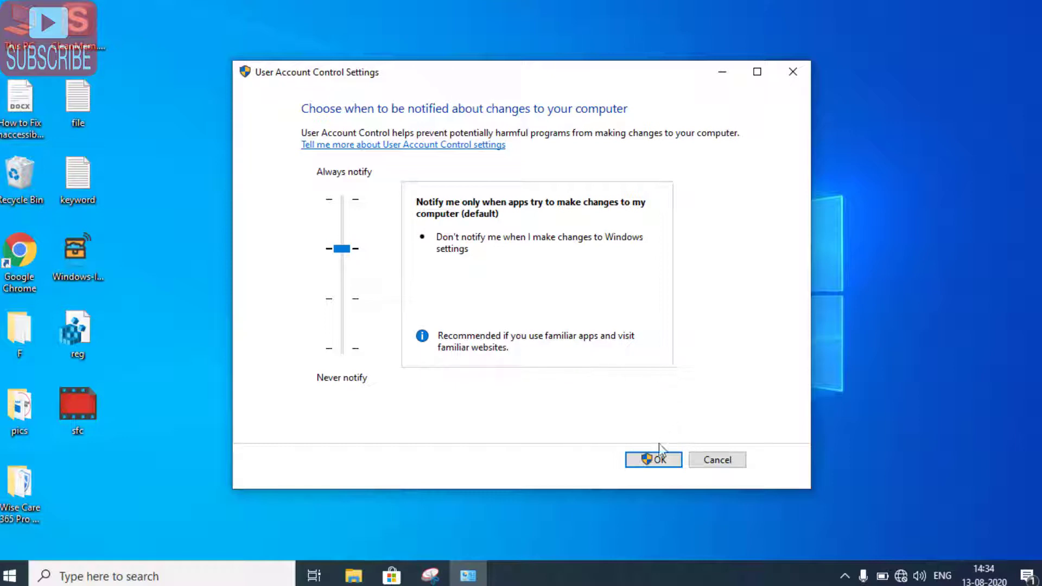
{"action": "left_click", "coordinate": [661, 465]}
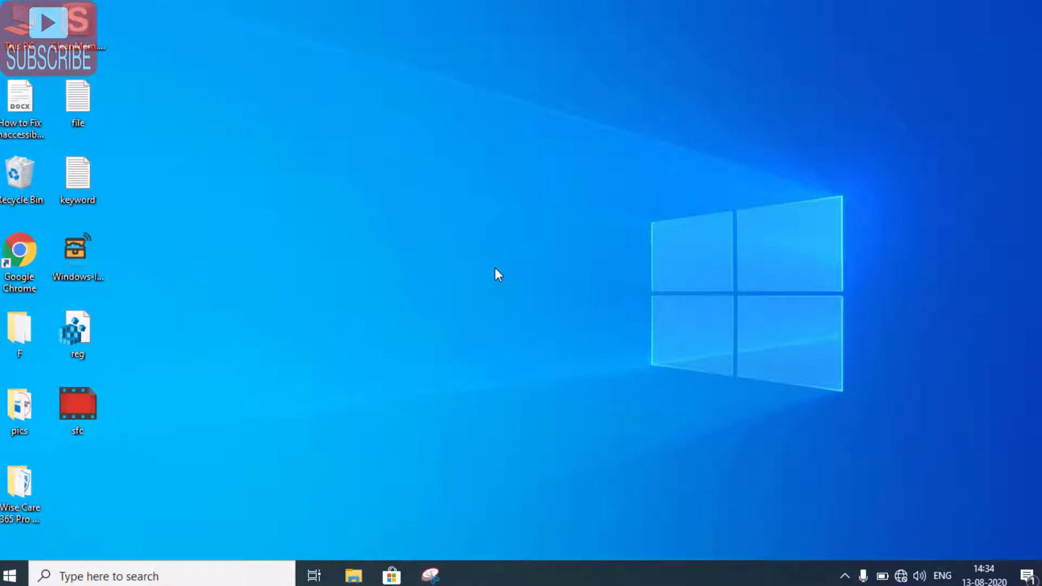
Search for 'local' and launch Local Security Policy from the results.
{"action": "left_click", "coordinate": [9, 576]}
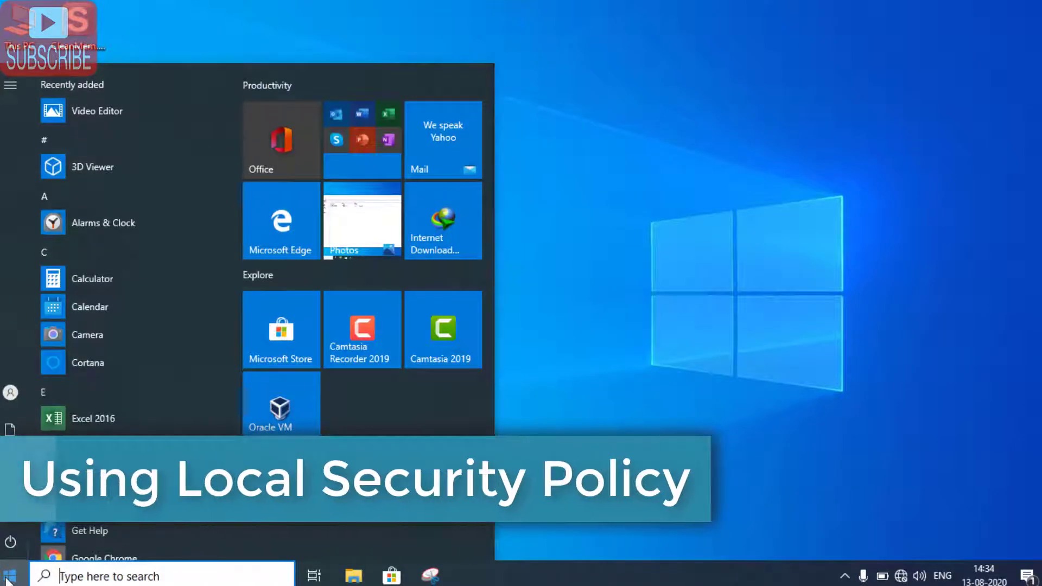
{"action": "type", "text": "loca"}
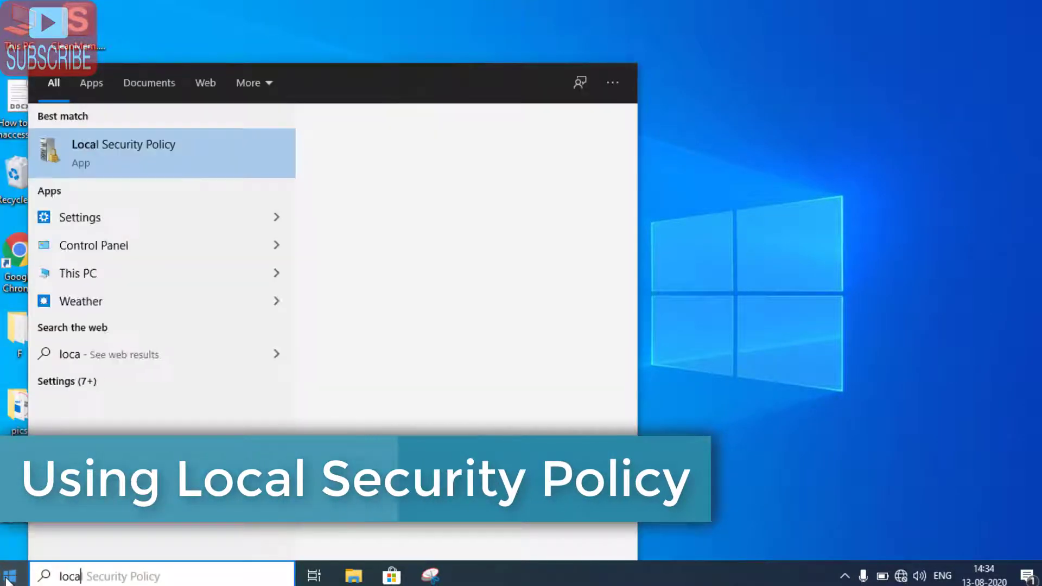
{"action": "type", "text": "l"}
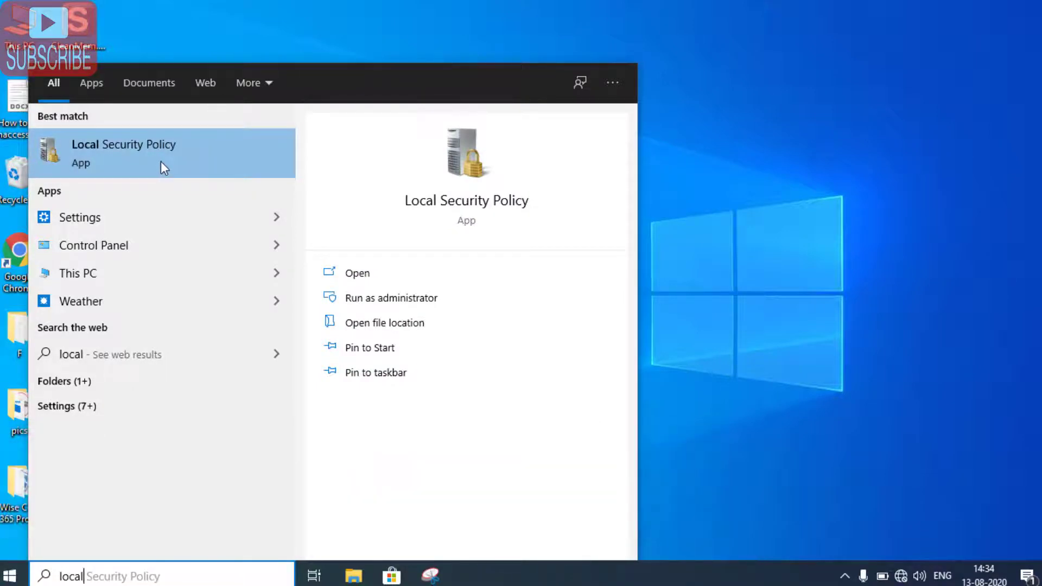
{"action": "left_click", "coordinate": [160, 162]}
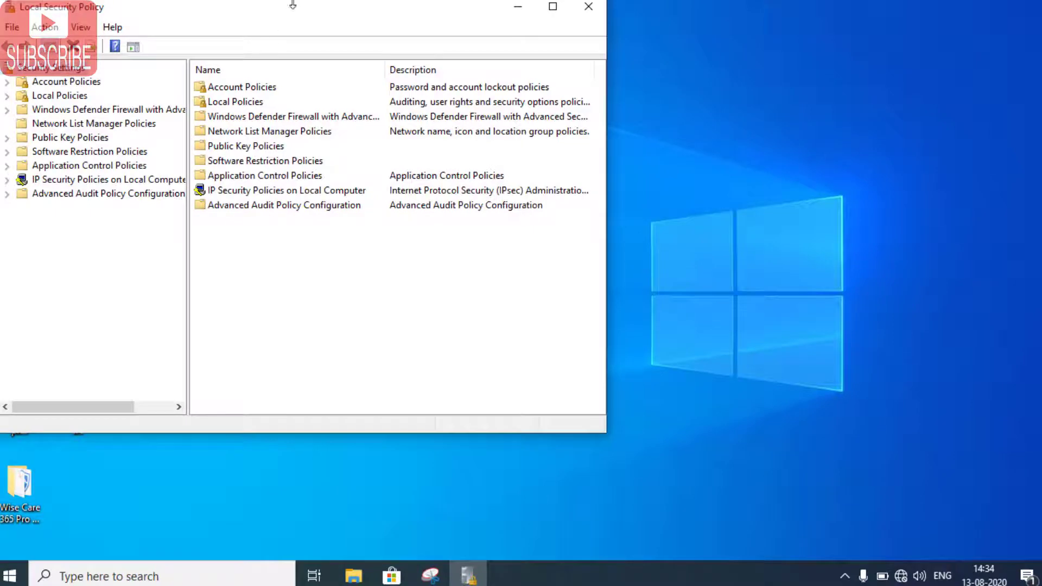
Drag the Local Security Policy window further onto the desktop.
{"action": "left_click_drag", "start_coordinate": [297, 5], "coordinate": [484, 24]}
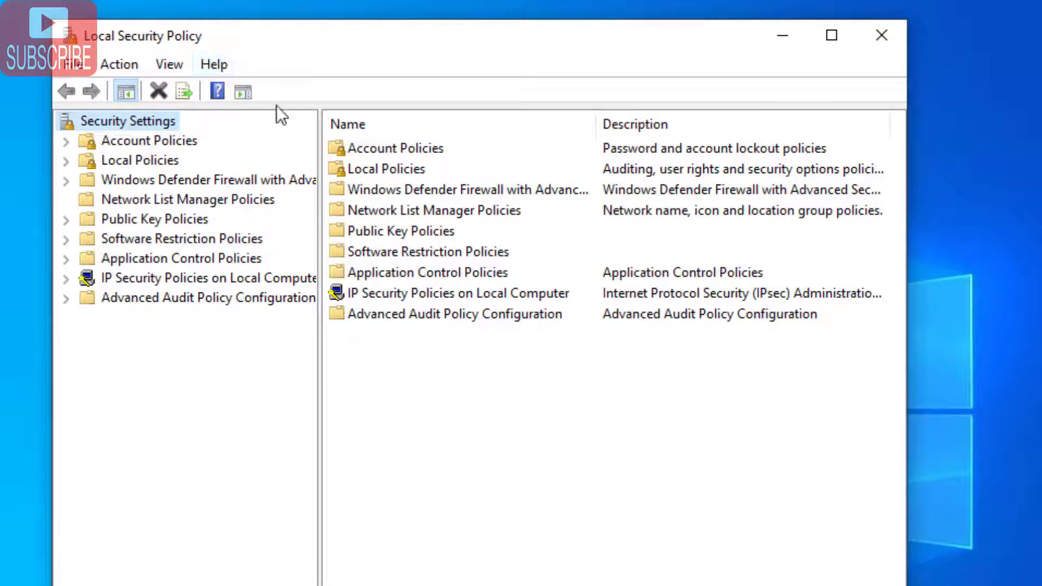
Open Local Policies > Security Options, jump to the User Account Control policies, and widen the Policy column.
{"action": "left_click", "coordinate": [66, 160]}
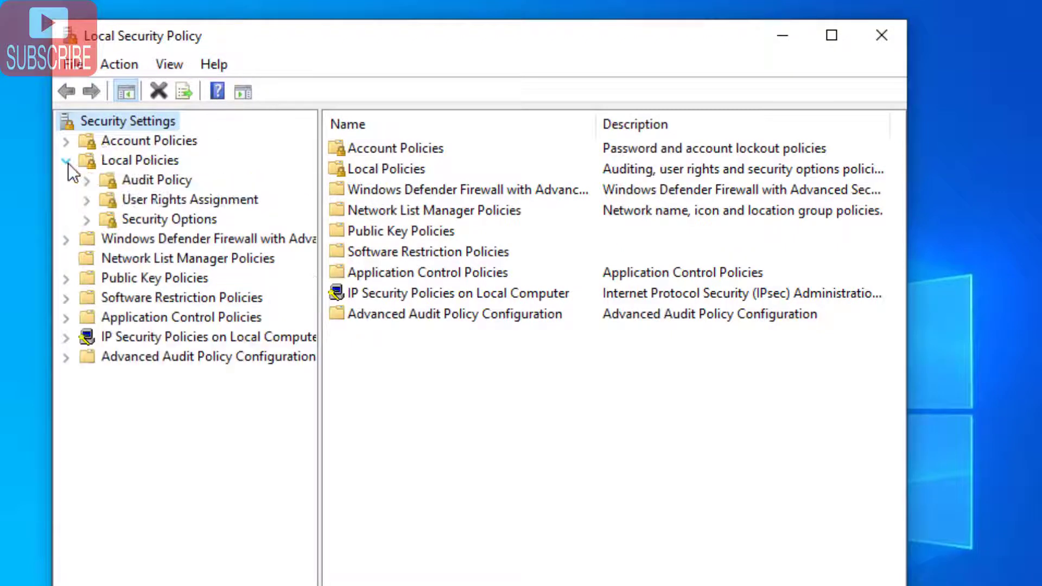
{"action": "left_click", "coordinate": [140, 160]}
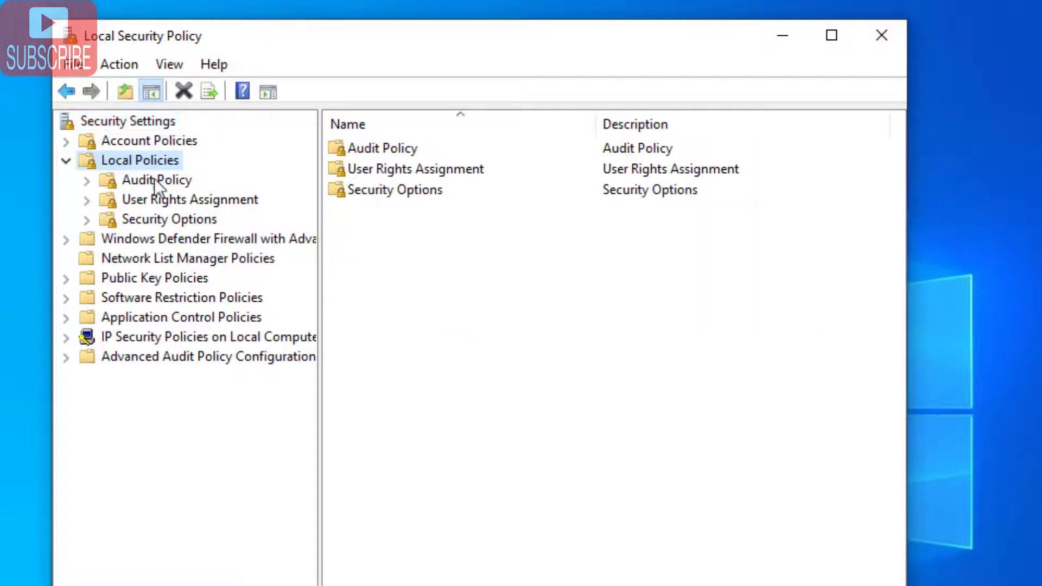
{"action": "left_click", "coordinate": [169, 219]}
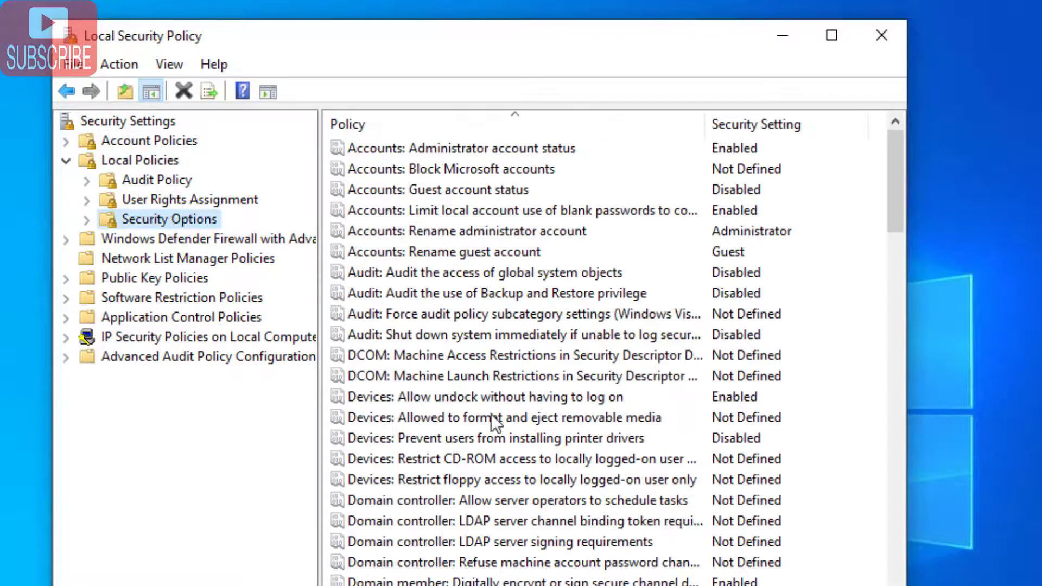
{"action": "left_click", "coordinate": [456, 440]}
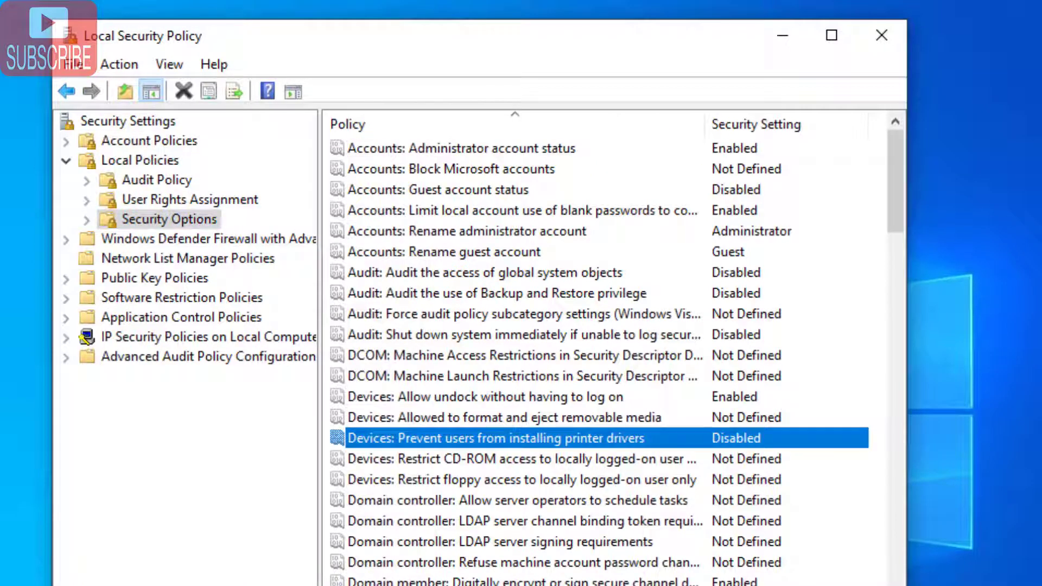
{"action": "key", "text": "u"}
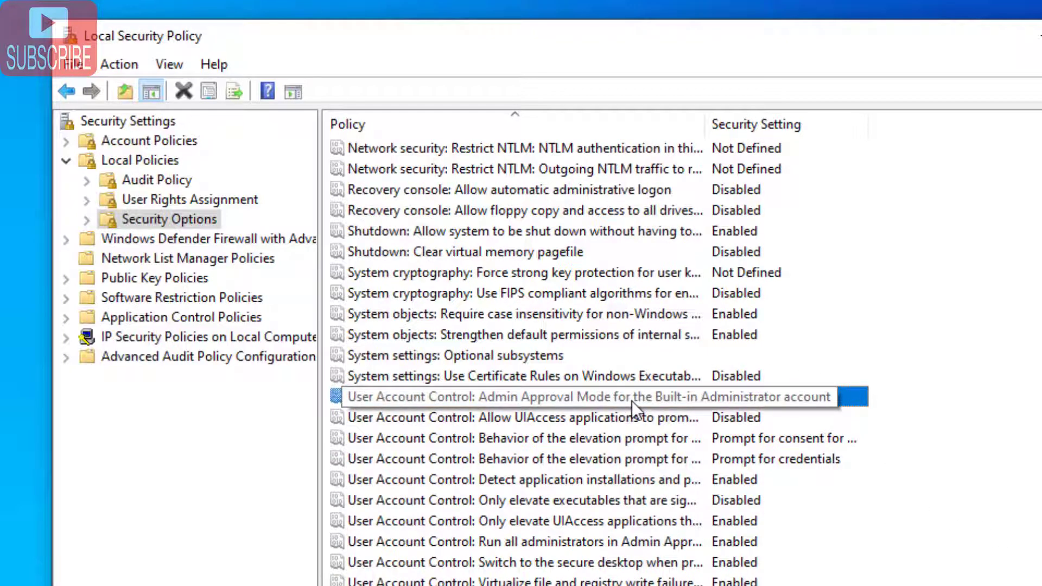
{"action": "left_click_drag", "start_coordinate": [705, 124], "coordinate": [871, 123]}
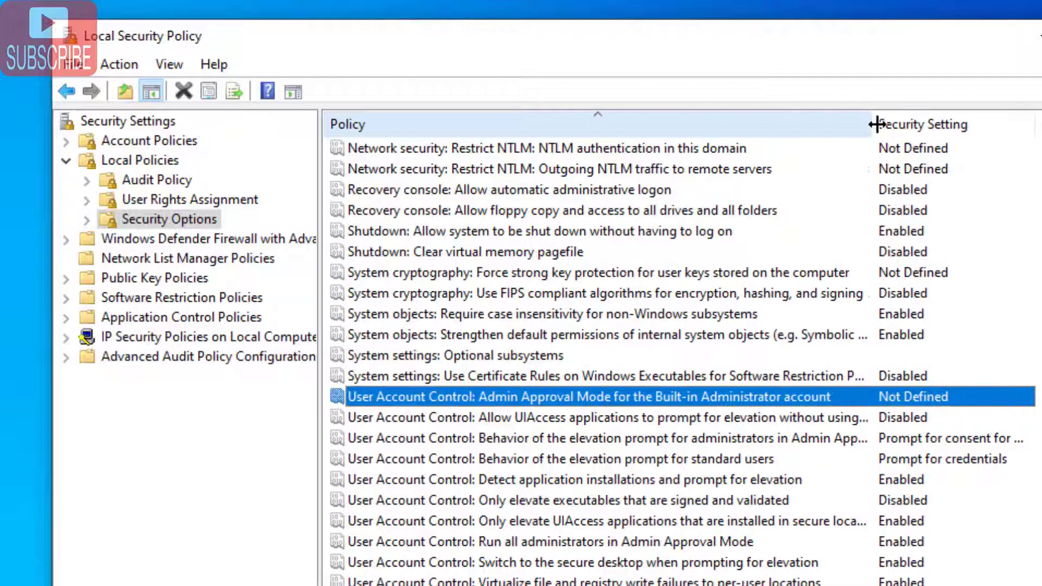
{"action": "double_click", "coordinate": [637, 401]}
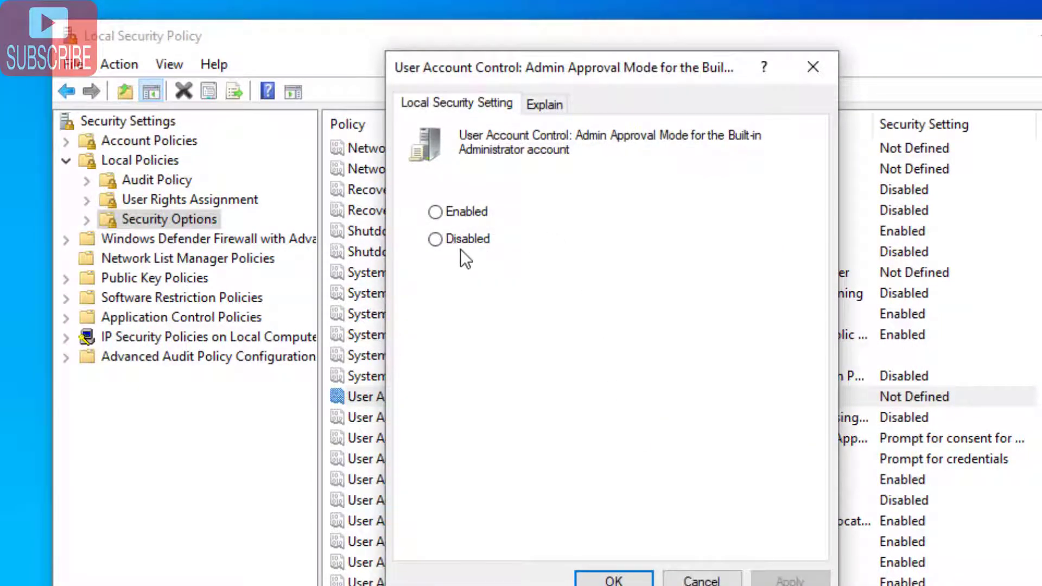
{"action": "left_click", "coordinate": [470, 239]}
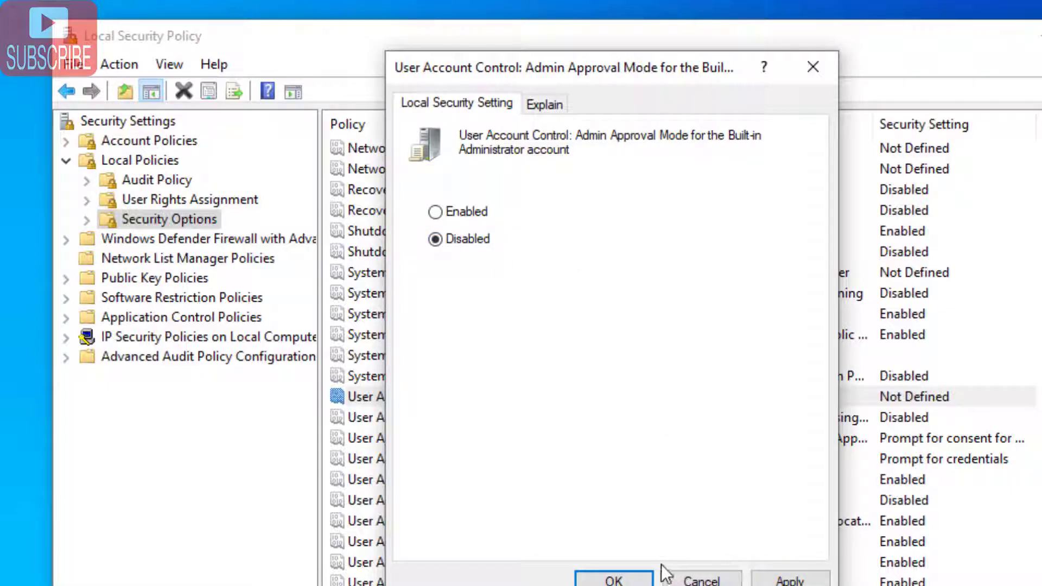
{"action": "left_click", "coordinate": [701, 580]}
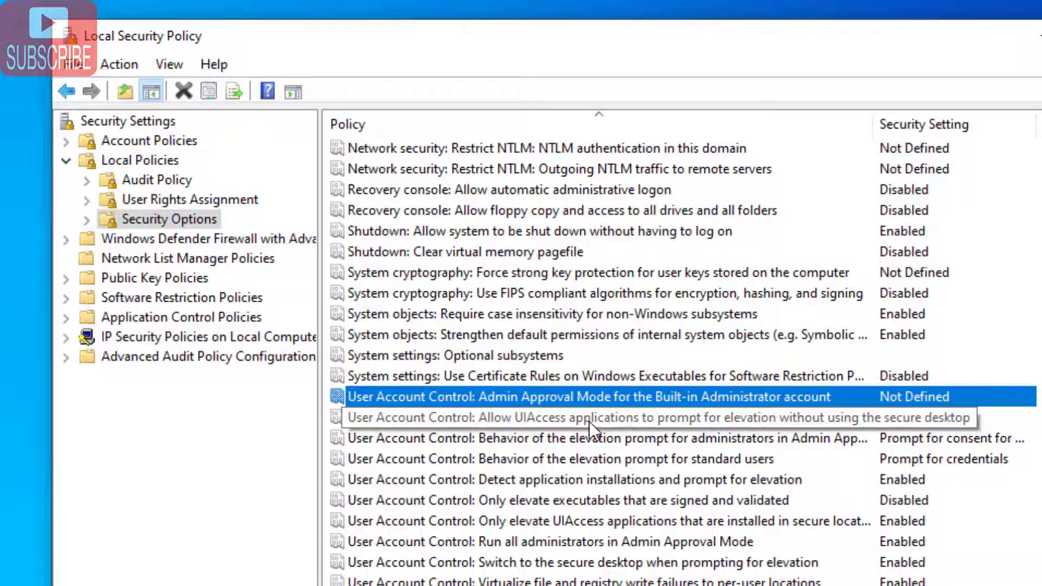
{"action": "double_click", "coordinate": [589, 421]}
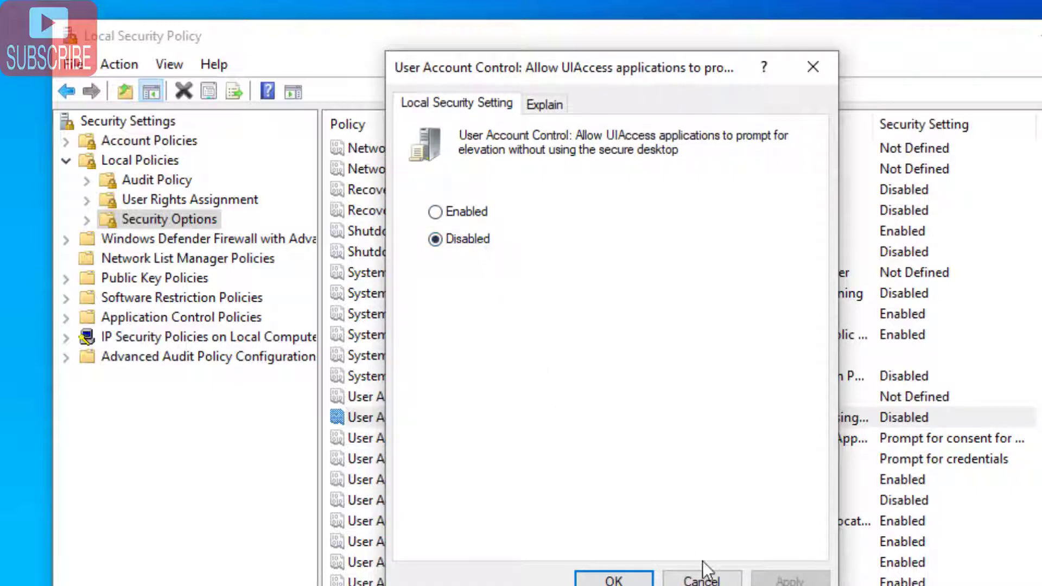
{"action": "left_click", "coordinate": [701, 580]}
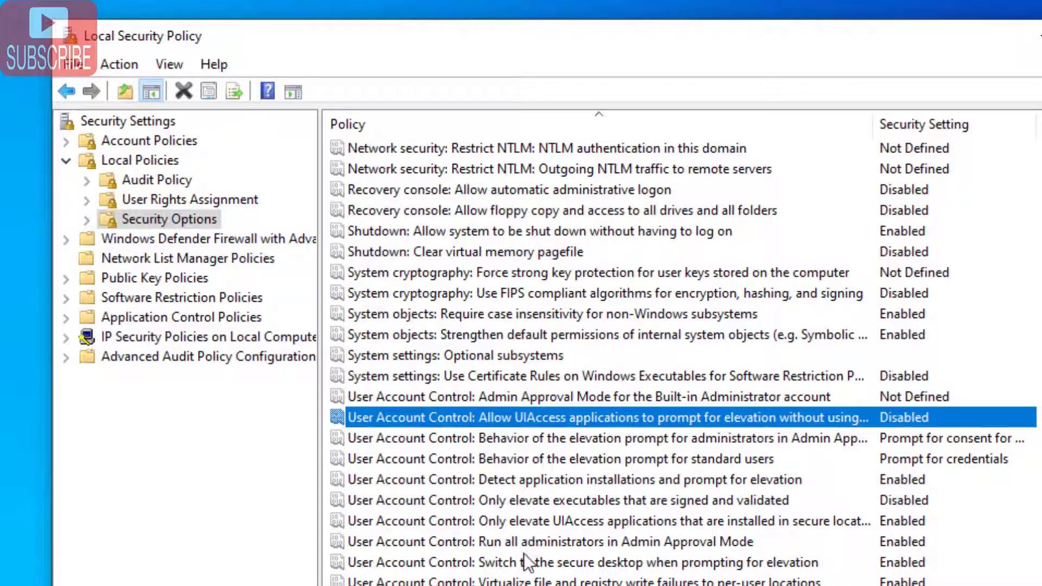
{"action": "left_click", "coordinate": [536, 542]}
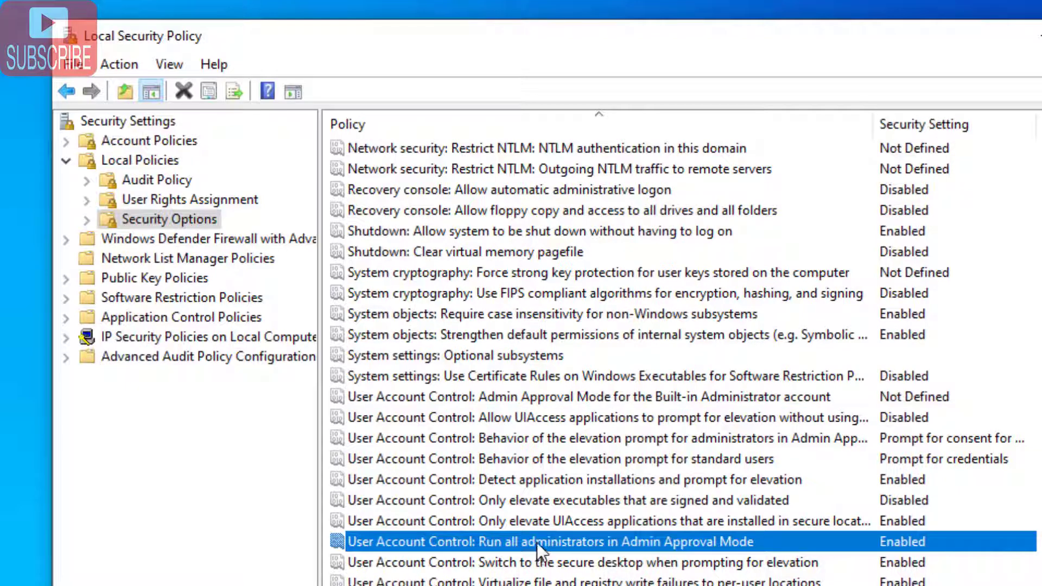
Enable 'Run all administrators in Admin Approval Mode' and close Local Security Policy.
{"action": "double_click", "coordinate": [537, 542]}
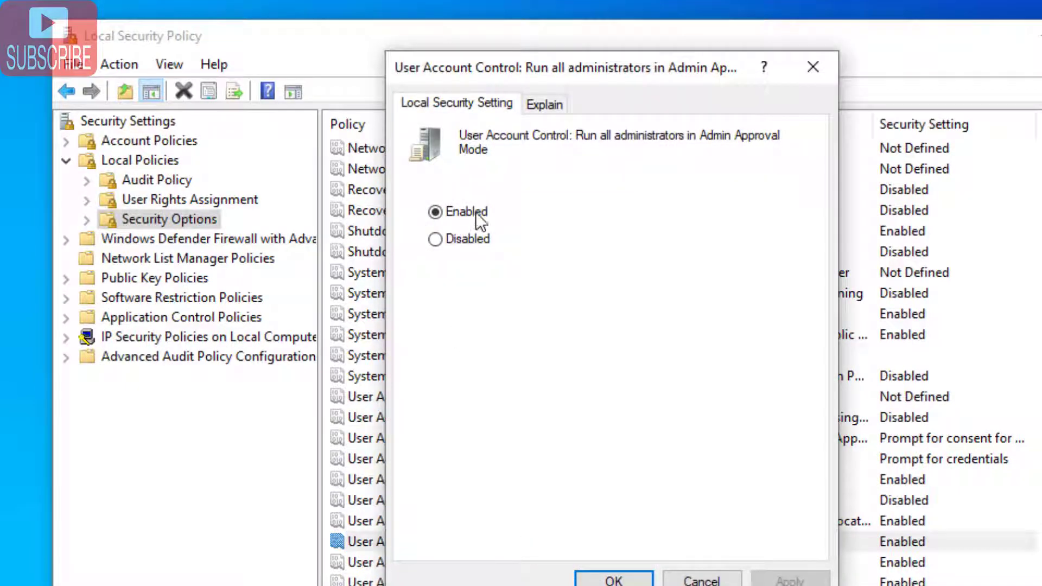
{"action": "left_click", "coordinate": [435, 212]}
{"action": "left_click", "coordinate": [611, 579]}
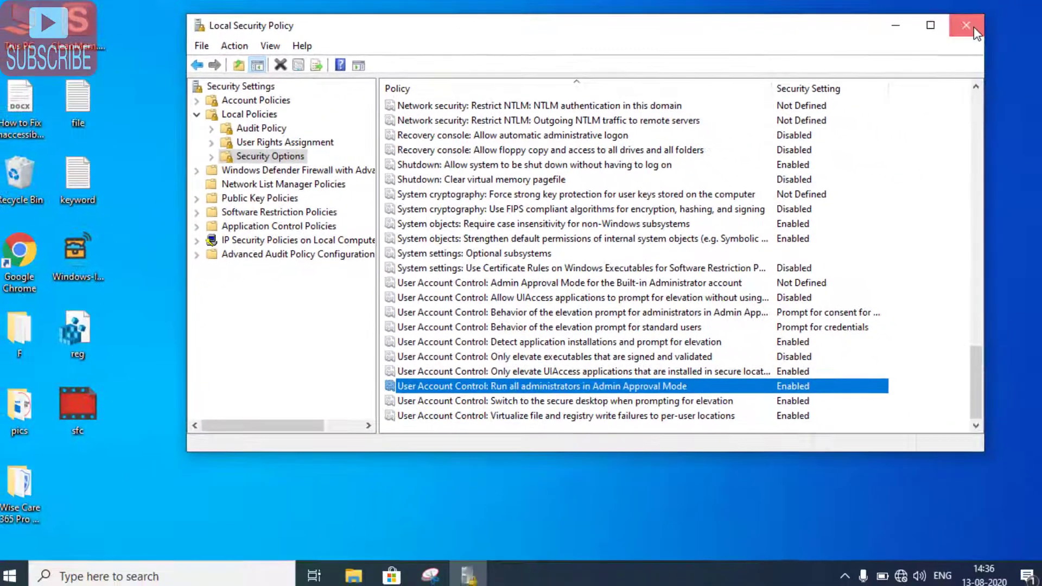
{"action": "left_click", "coordinate": [974, 27]}
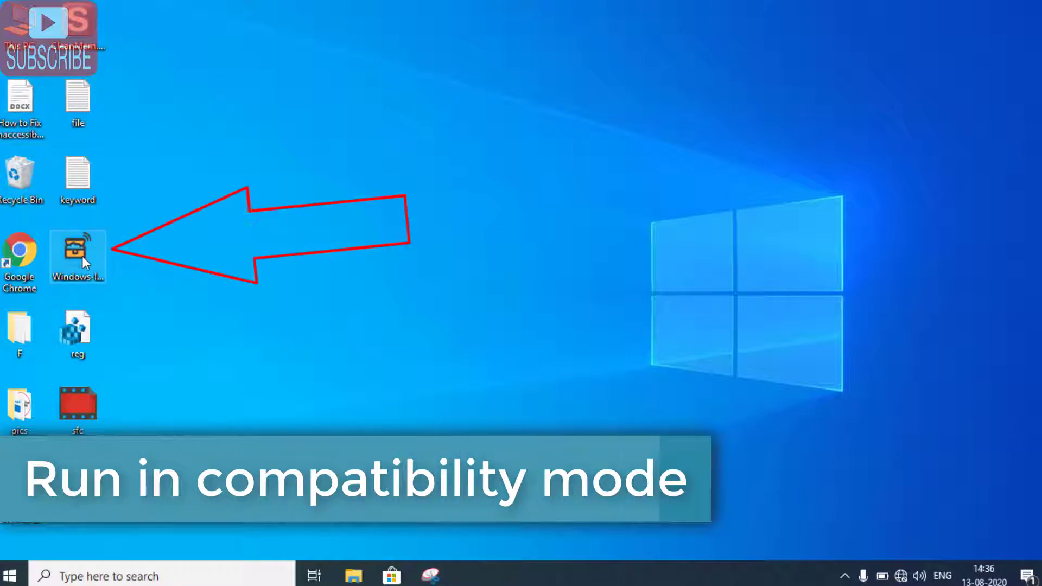
Open Properties for the Windows-ISO-Downloader desktop icon from its right-click menu.
{"action": "left_click", "coordinate": [82, 256]}
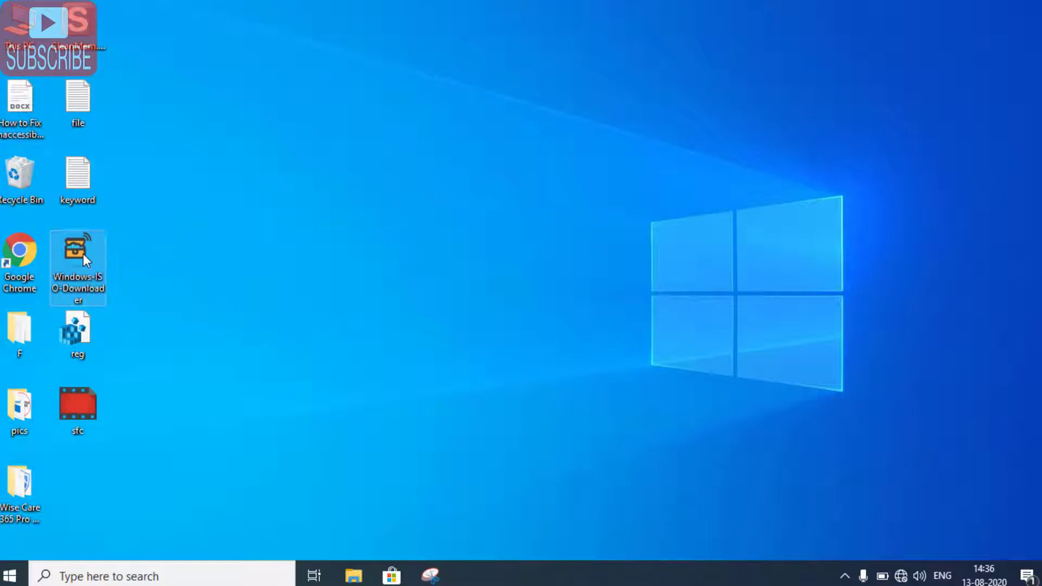
{"action": "right_click", "coordinate": [83, 253]}
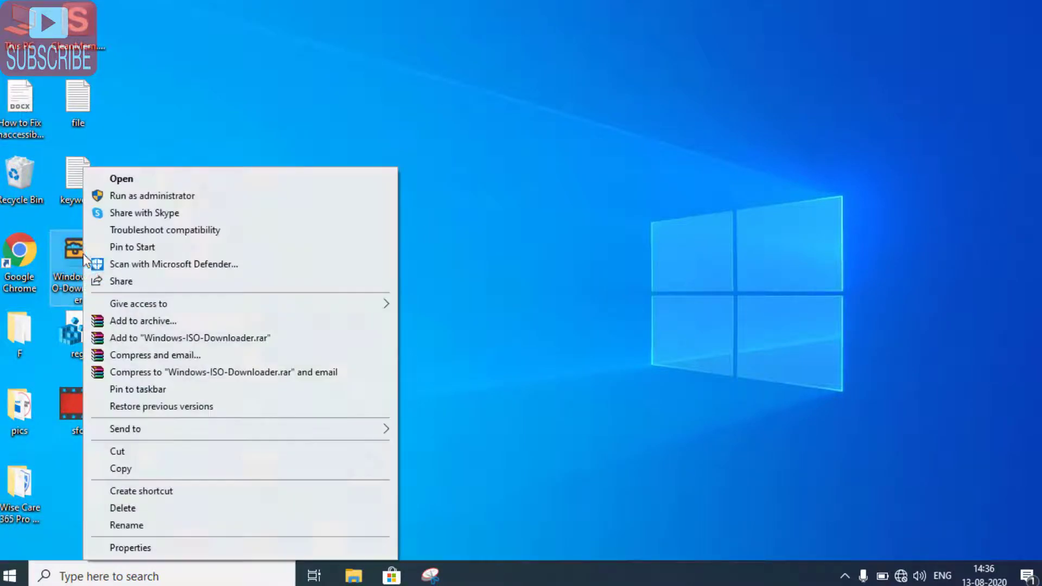
{"action": "left_click", "coordinate": [148, 546]}
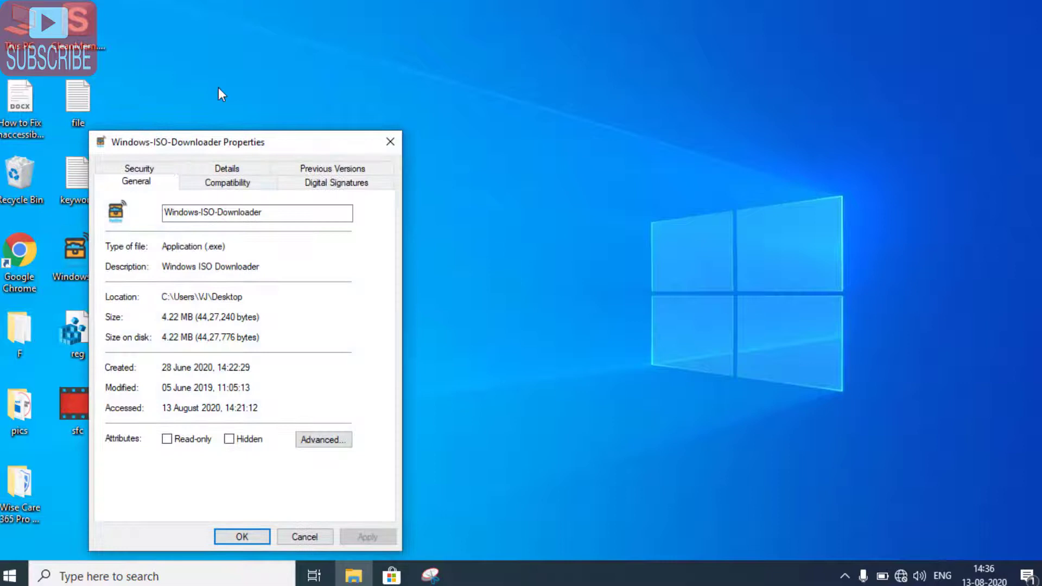
On the Compatibility tab, try Windows 8 compatibility mode, then untick it and confirm.
{"action": "left_click", "coordinate": [234, 186]}
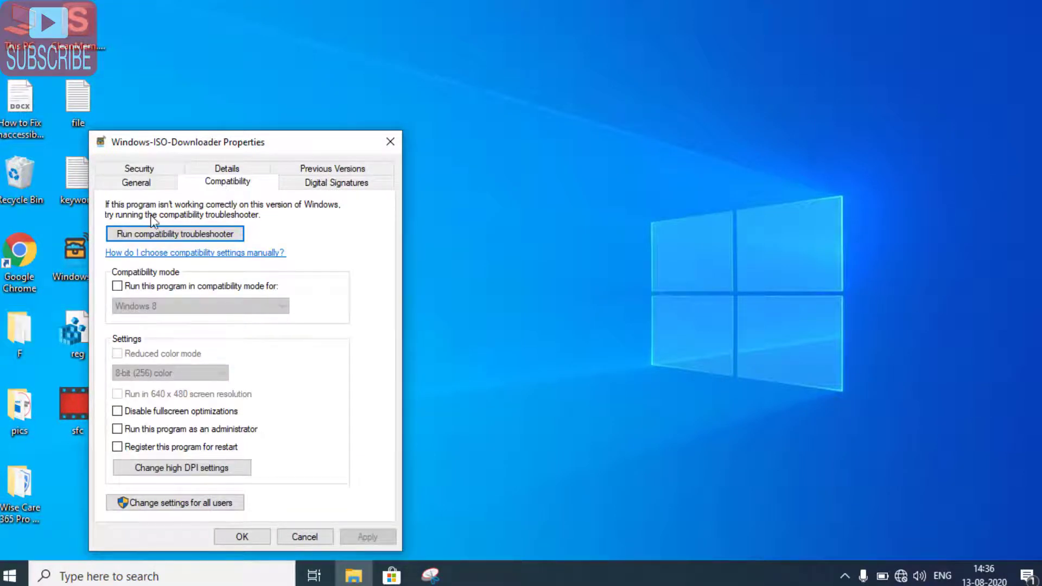
{"action": "left_click", "coordinate": [119, 286]}
{"action": "left_click", "coordinate": [186, 305]}
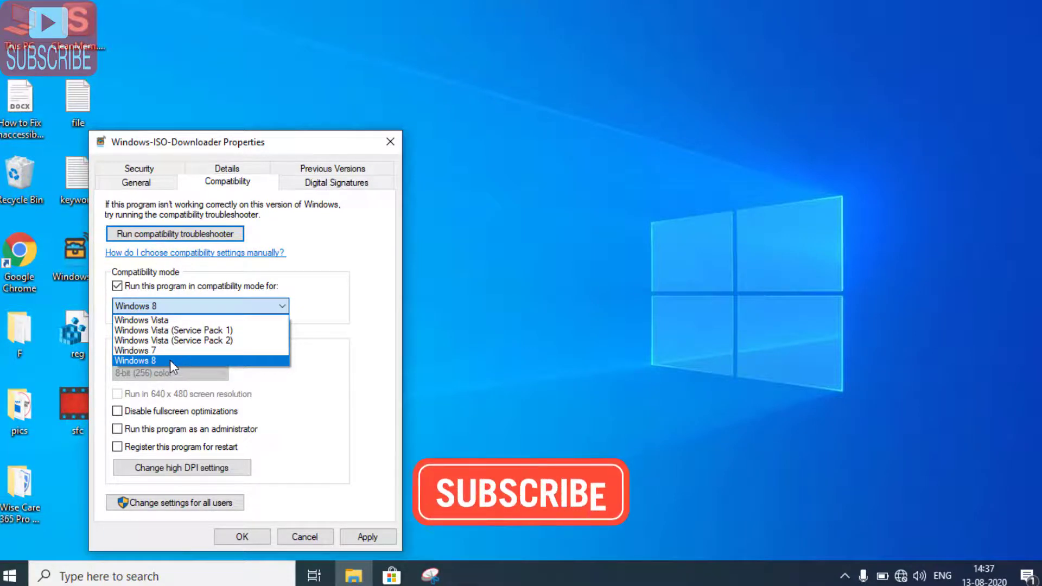
{"action": "left_click", "coordinate": [170, 359]}
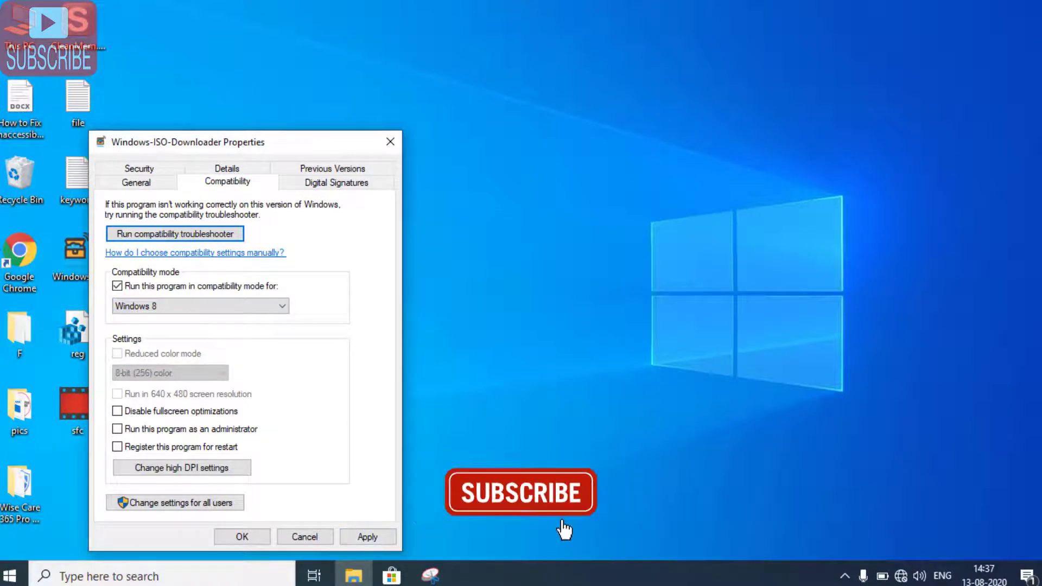
{"action": "left_click", "coordinate": [221, 287]}
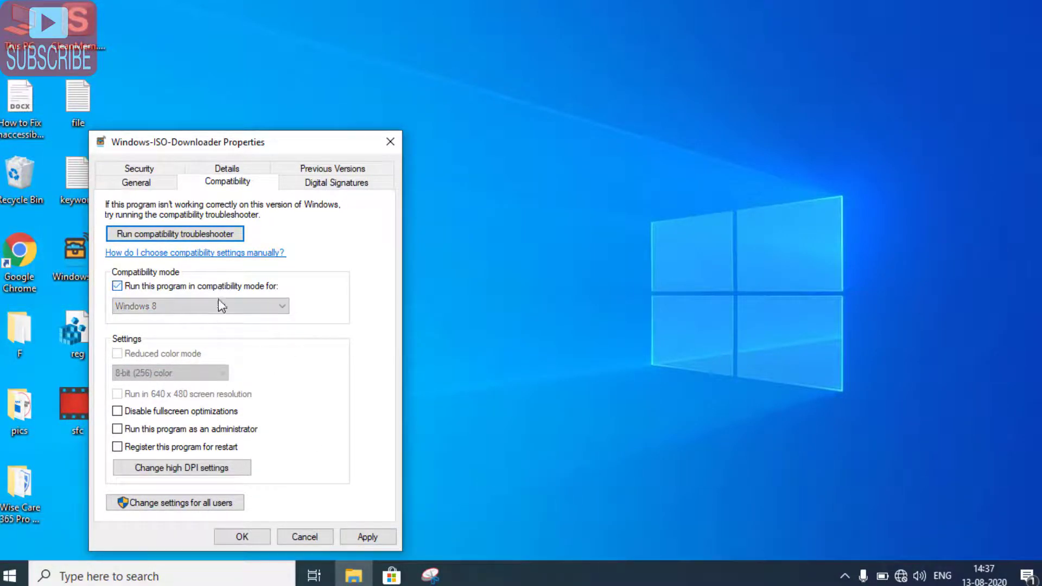
{"action": "left_click", "coordinate": [242, 537]}
{"action": "left_click", "coordinate": [376, 115]}
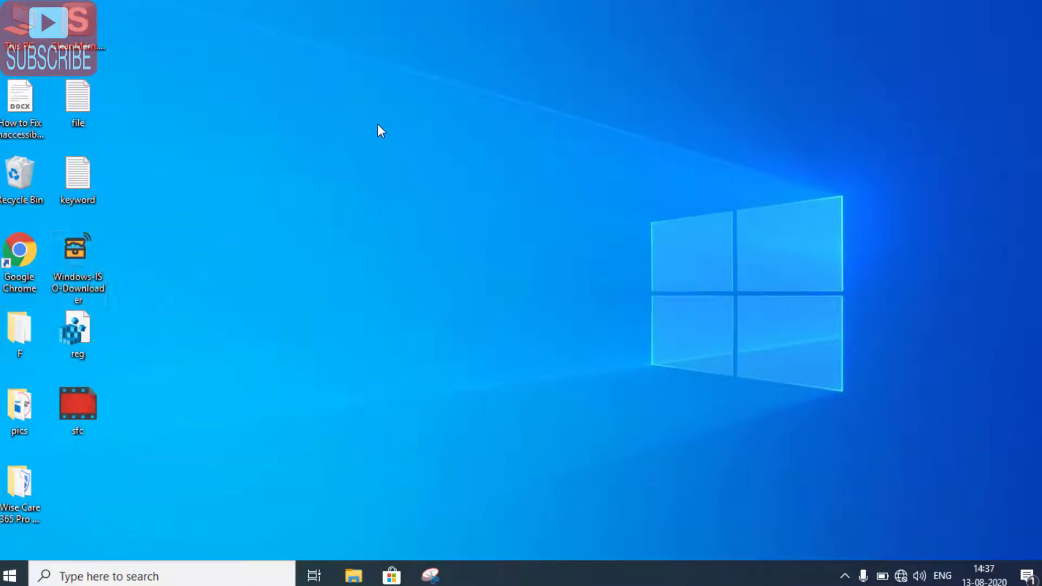